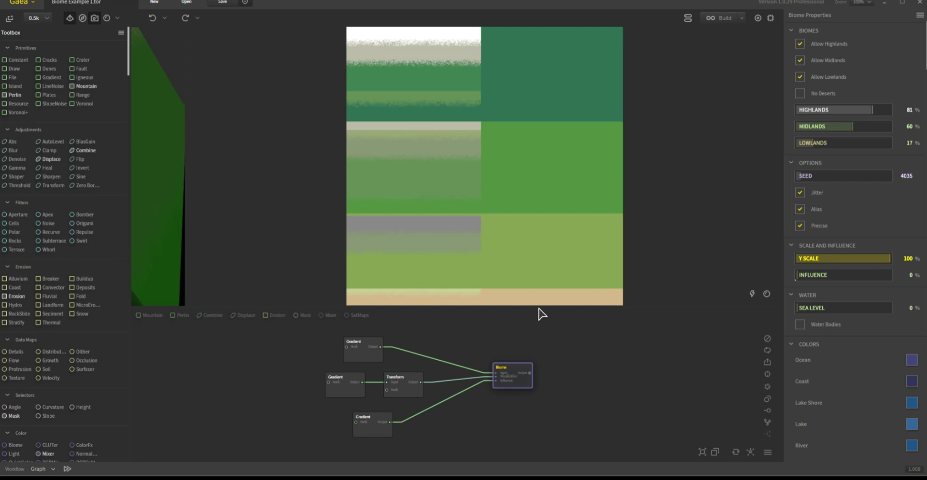
Shift the Biome node left and preview the top Gradient's Linear ramp at scale 1.00
{"action": "left_click", "coordinate": [518, 374]}
{"action": "left_click_drag", "start_coordinate": [501, 381], "coordinate": [474, 391]}
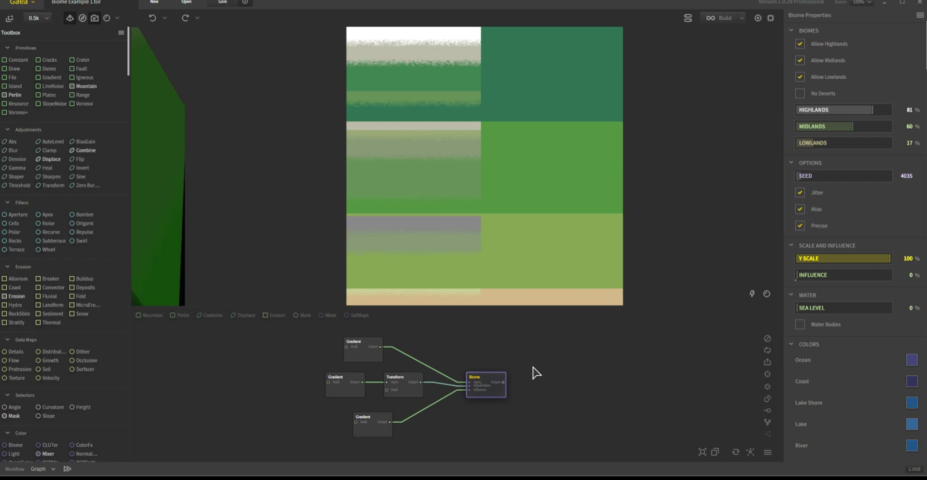
{"action": "left_click", "coordinate": [374, 352]}
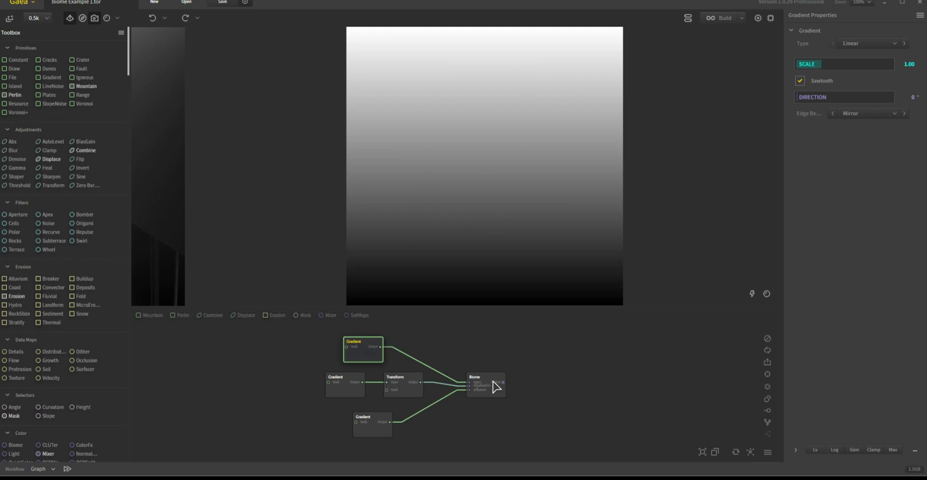
Move the top Gradient node right, then preview the left Gradient's three-band output at scale 0.34
{"action": "scroll", "coordinate": [496, 386], "scroll_direction": "up", "scroll_amount": 5}
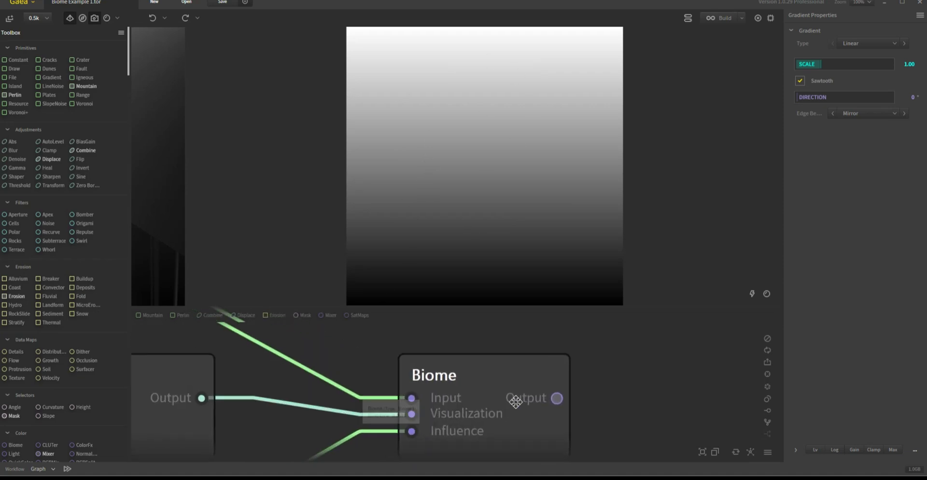
{"action": "scroll", "coordinate": [518, 408], "scroll_direction": "down", "scroll_amount": 5}
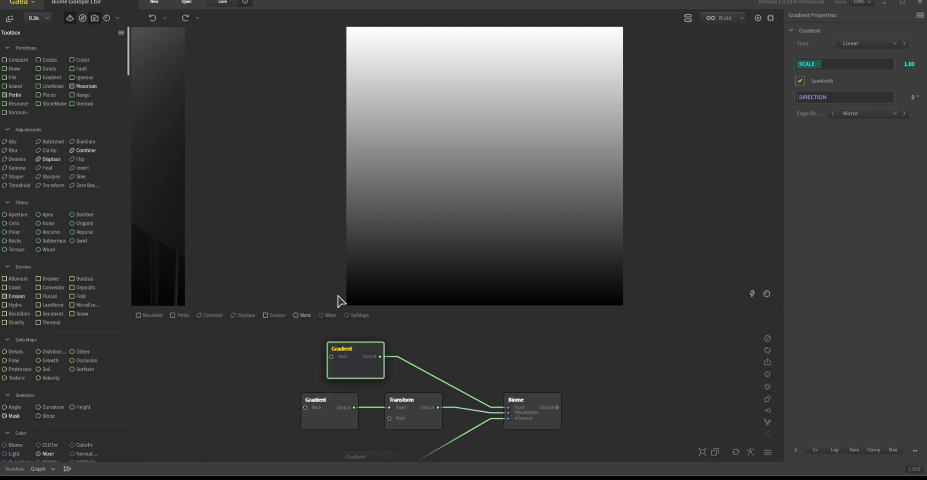
{"action": "left_click_drag", "start_coordinate": [362, 366], "coordinate": [421, 360]}
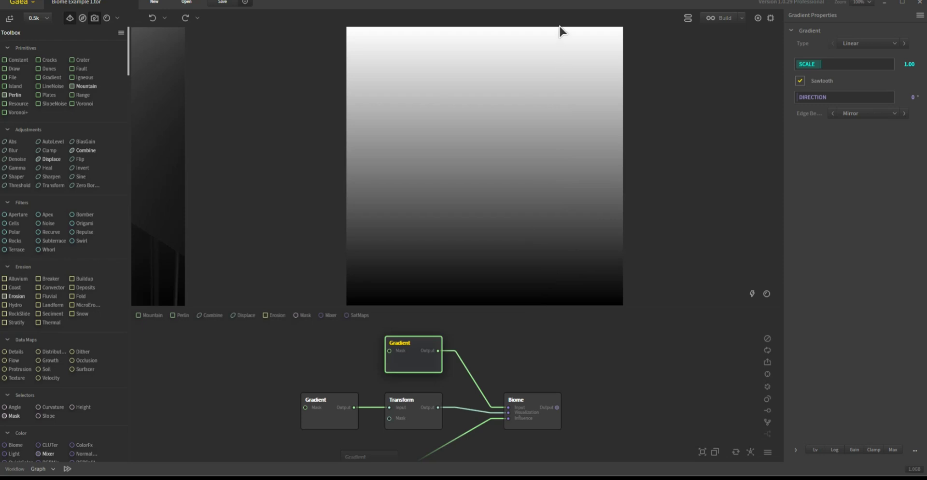
{"action": "left_click", "coordinate": [341, 418]}
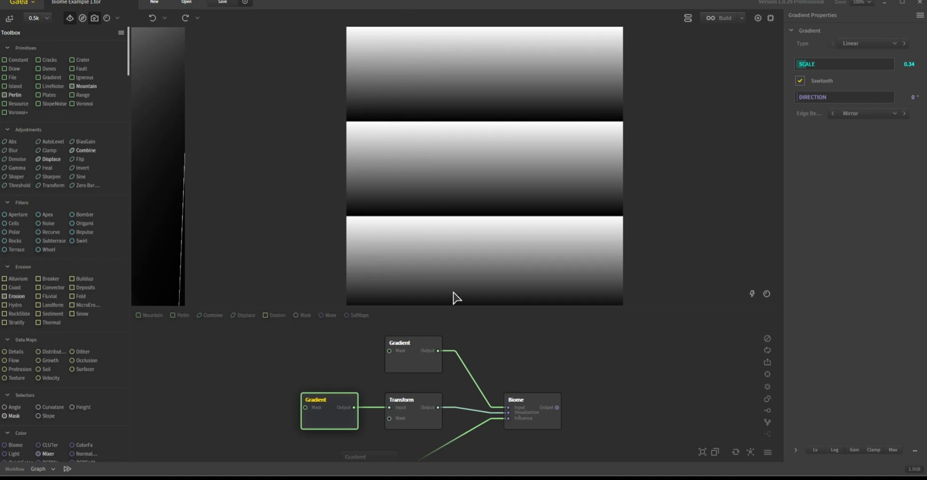
Inspect the Transform's offset output and the lower radial Gradient's settings
{"action": "left_click", "coordinate": [410, 421]}
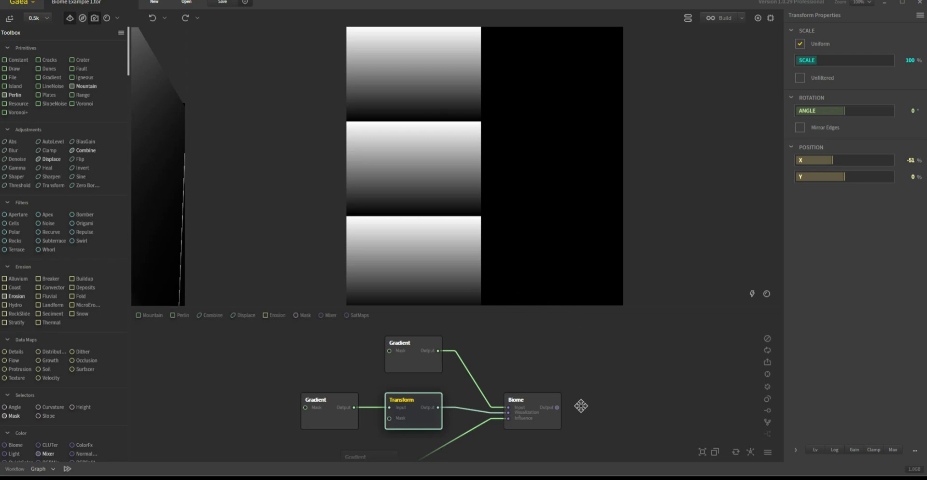
{"action": "middle_click_drag", "start_coordinate": [584, 398], "coordinate": [591, 350]}
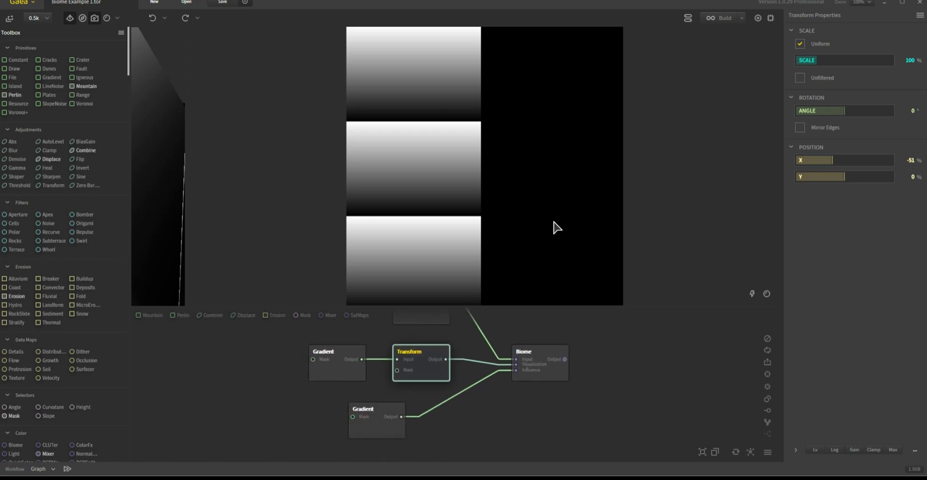
{"action": "left_click", "coordinate": [376, 413]}
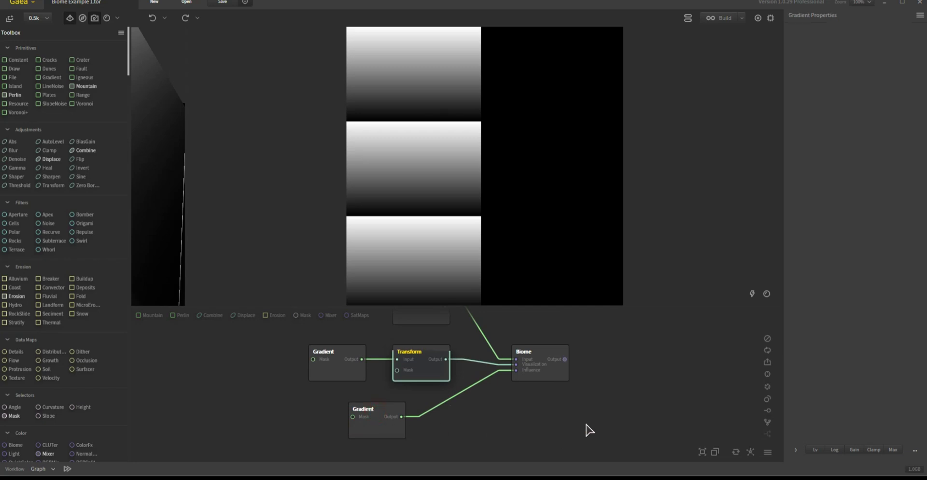
Preview the Biome's three-band map (Highlands 81%, Midlands 60%, Lowlands 17%)
{"action": "scroll", "coordinate": [553, 406], "scroll_direction": "up", "scroll_amount": 4}
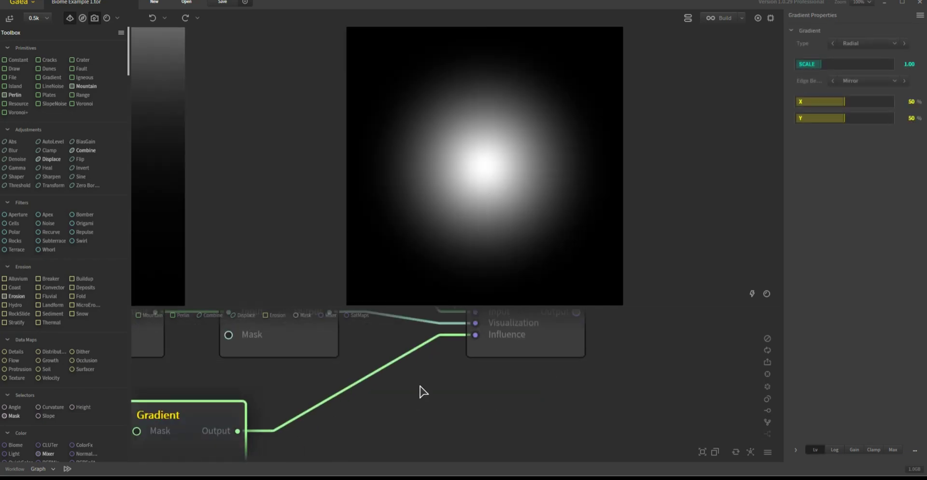
{"action": "middle_click_drag", "start_coordinate": [424, 391], "coordinate": [426, 414]}
{"action": "scroll", "coordinate": [431, 438], "scroll_direction": "down", "scroll_amount": 5}
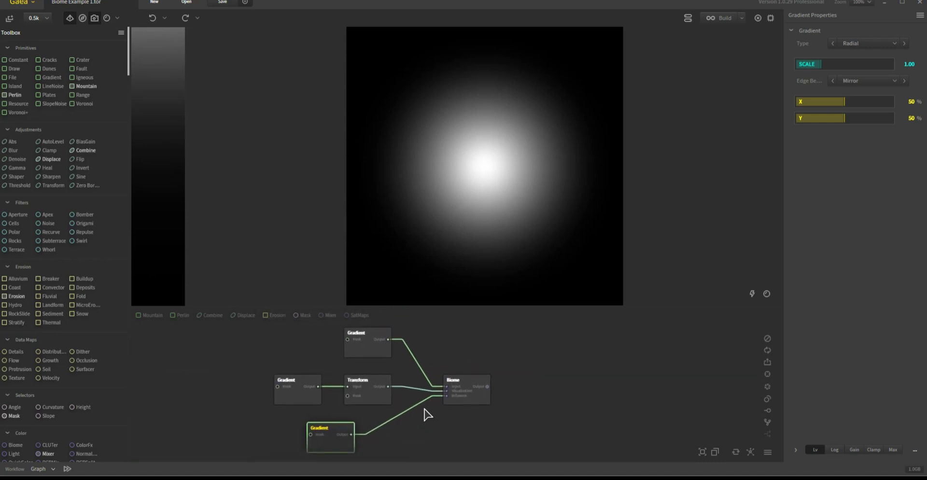
{"action": "left_click", "coordinate": [480, 404]}
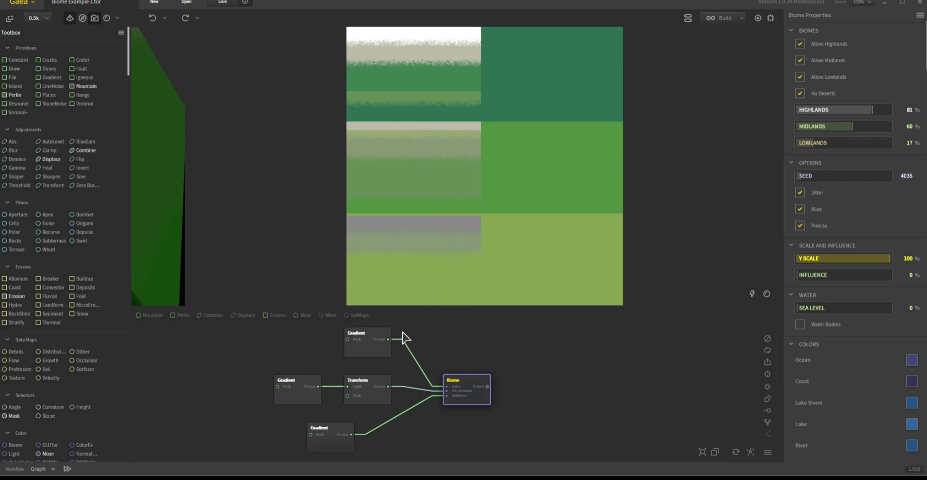
Preview the top Gradient's Linear white-to-black ramp at scale 1.00
{"action": "left_click", "coordinate": [379, 348]}
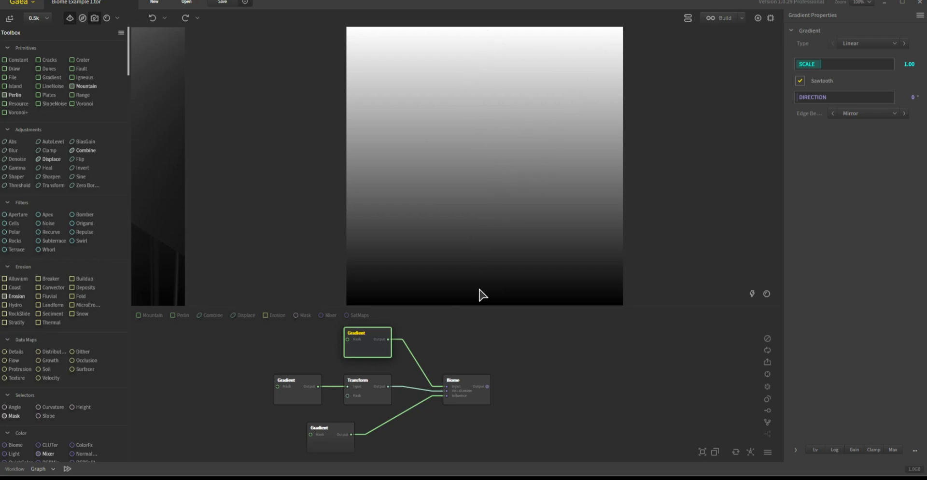
Preview the left Gradient's three-band output at scale 0.34
{"action": "left_click", "coordinate": [303, 399]}
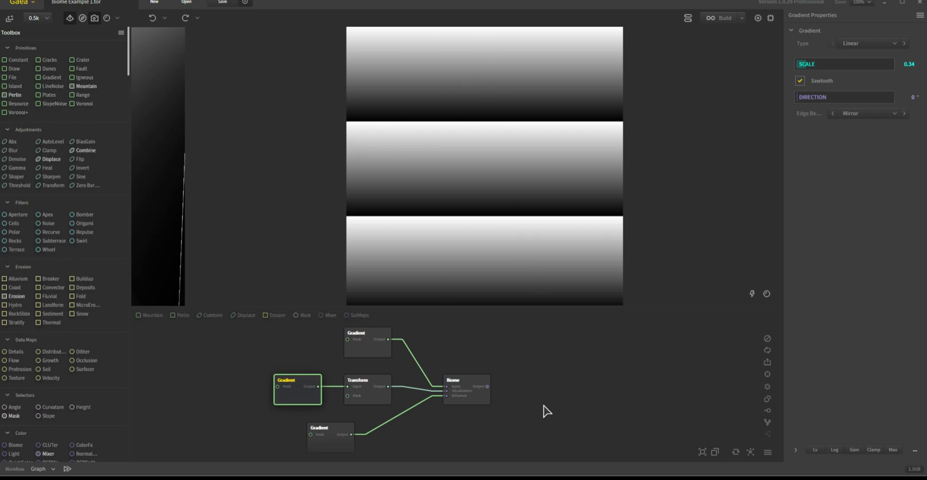
Check the radial Gradient feeding Influence, then return to the Biome map with No Deserts on
{"action": "scroll", "coordinate": [482, 379], "scroll_direction": "down", "scroll_amount": 2}
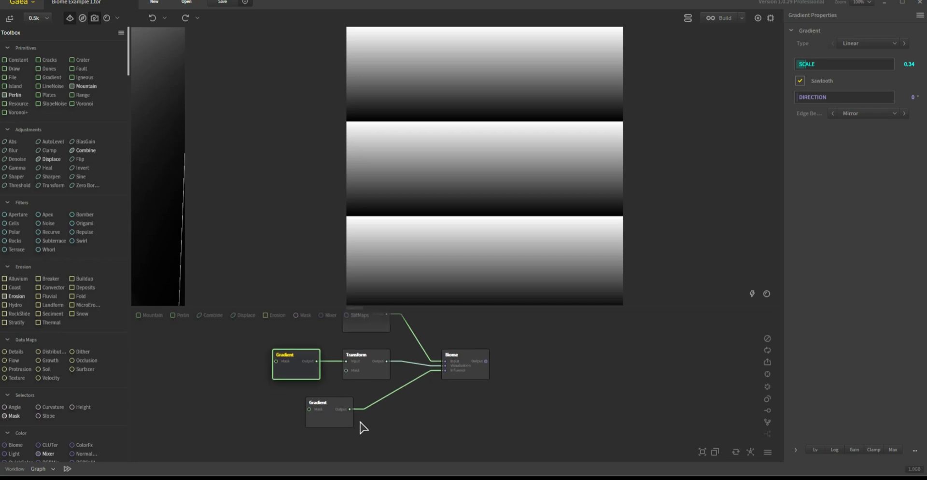
{"action": "left_click", "coordinate": [334, 421]}
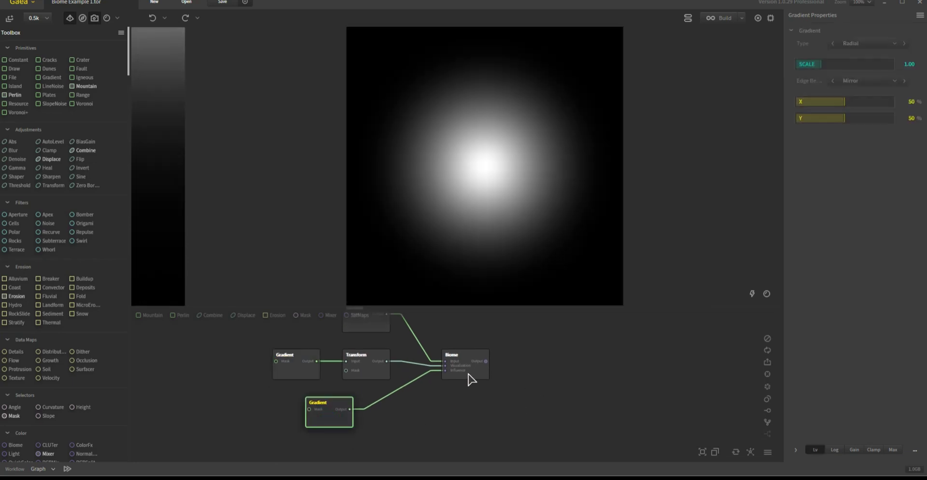
{"action": "left_click", "coordinate": [468, 374]}
{"action": "scroll", "coordinate": [561, 373], "scroll_direction": "up", "scroll_amount": 1}
{"action": "scroll", "coordinate": [561, 374], "scroll_direction": "up", "scroll_amount": 1}
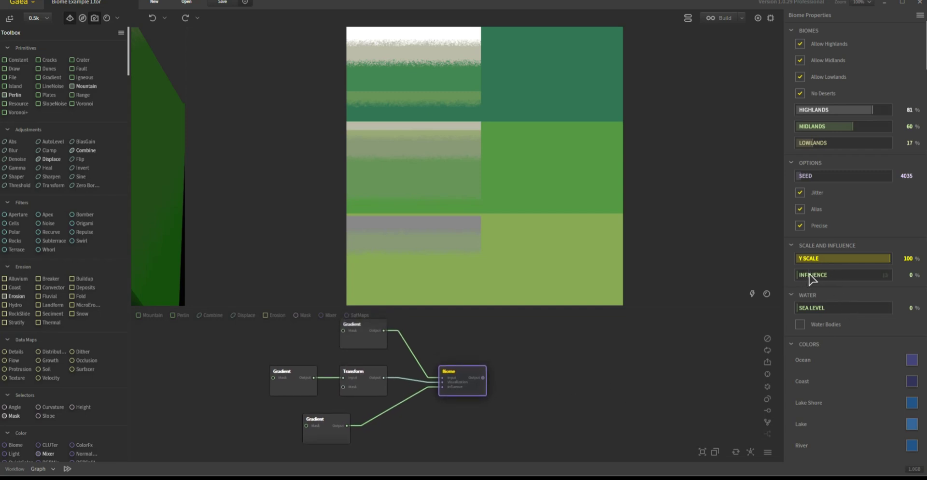
Raise the Biome's Influence to 100% and select the bottom radial Gradient node
{"action": "left_click_drag", "start_coordinate": [797, 275], "coordinate": [833, 276]}
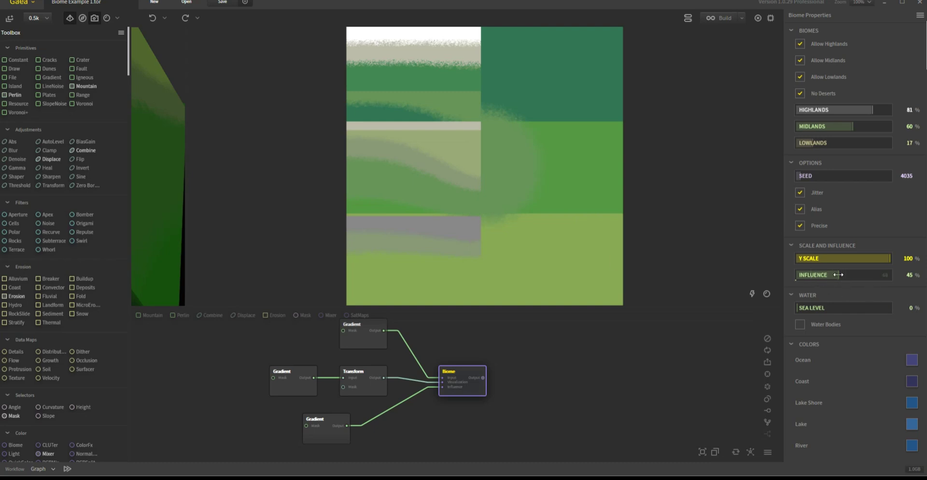
{"action": "left_click_drag", "start_coordinate": [845, 275], "coordinate": [893, 274]}
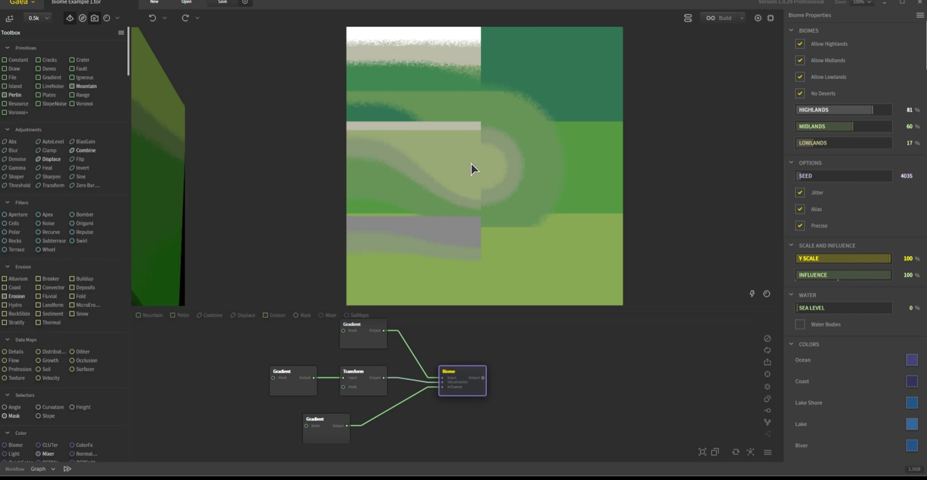
{"action": "left_click", "coordinate": [325, 432]}
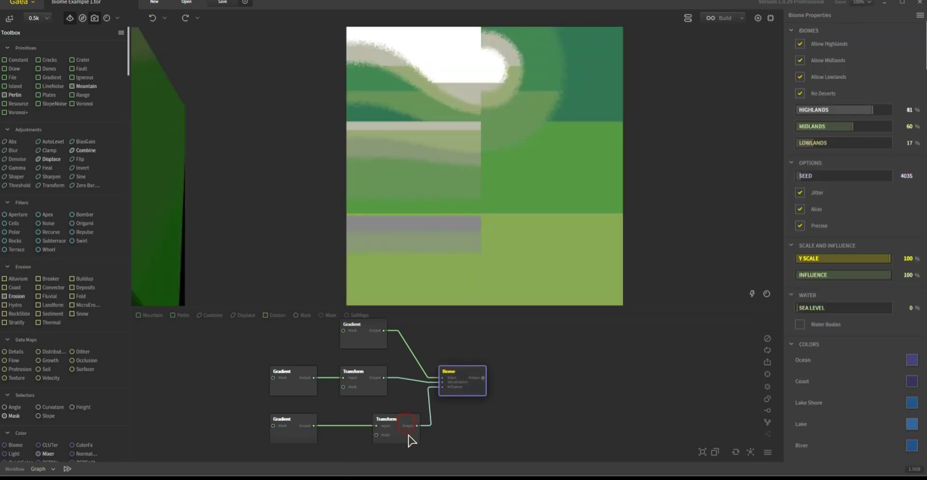
Move the lower Transform's blob down to Y 31% and switch off No Deserts on the Biome
{"action": "left_click", "coordinate": [408, 434]}
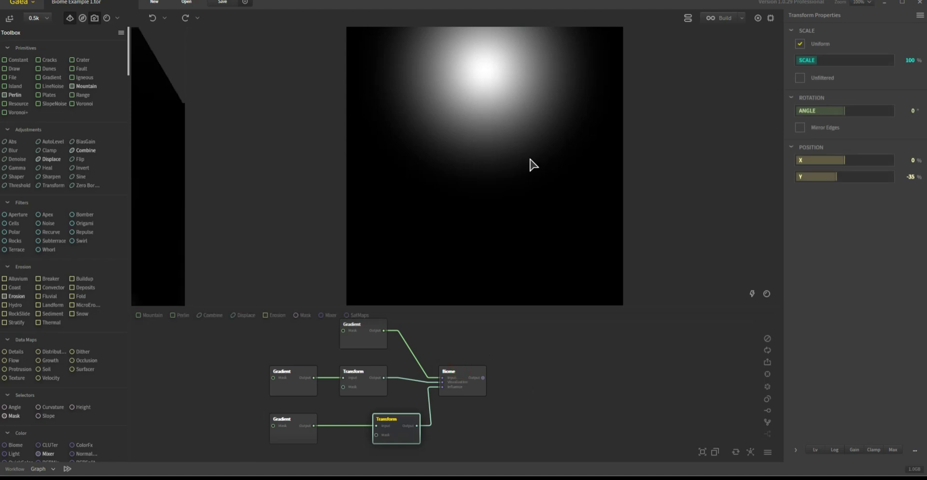
{"action": "key", "text": "ctrl+z"}
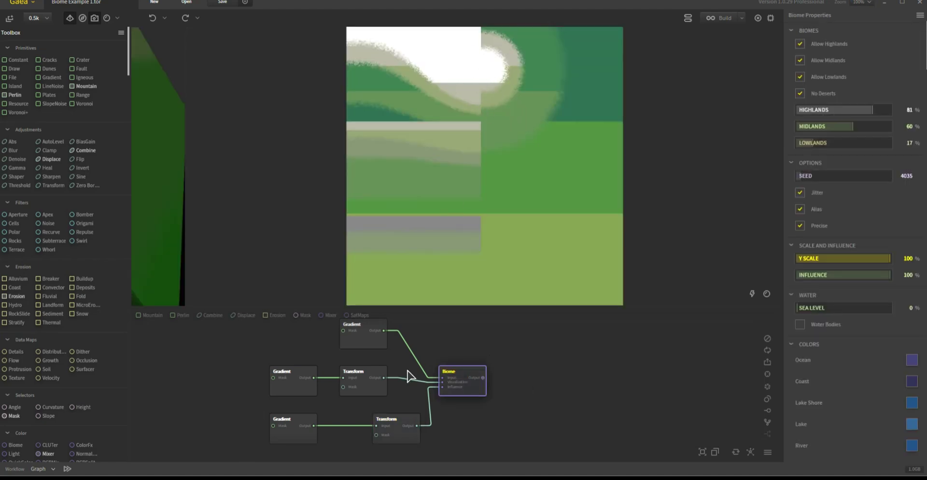
{"action": "left_click", "coordinate": [406, 428]}
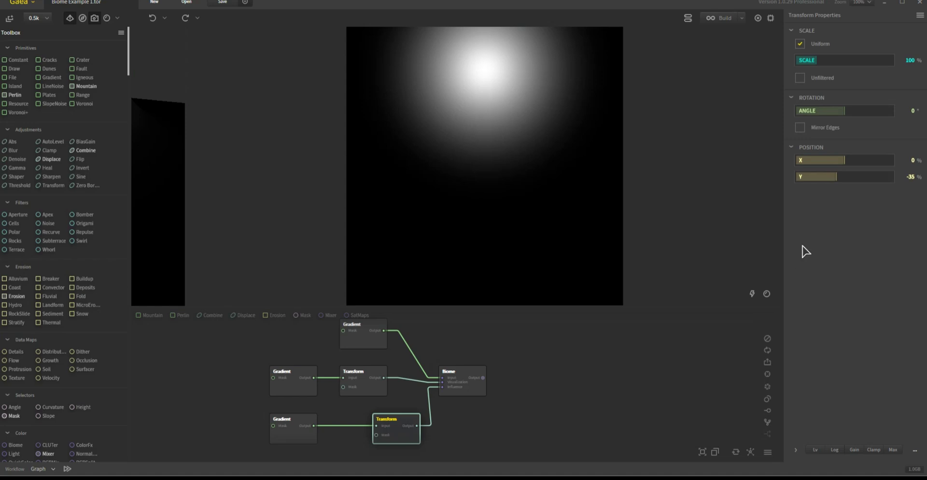
{"action": "left_click", "coordinate": [849, 177]}
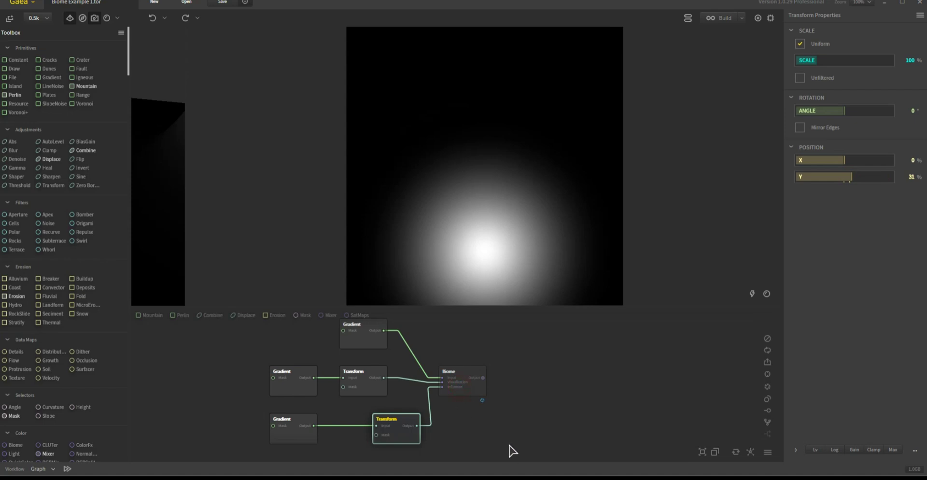
{"action": "left_click", "coordinate": [351, 408]}
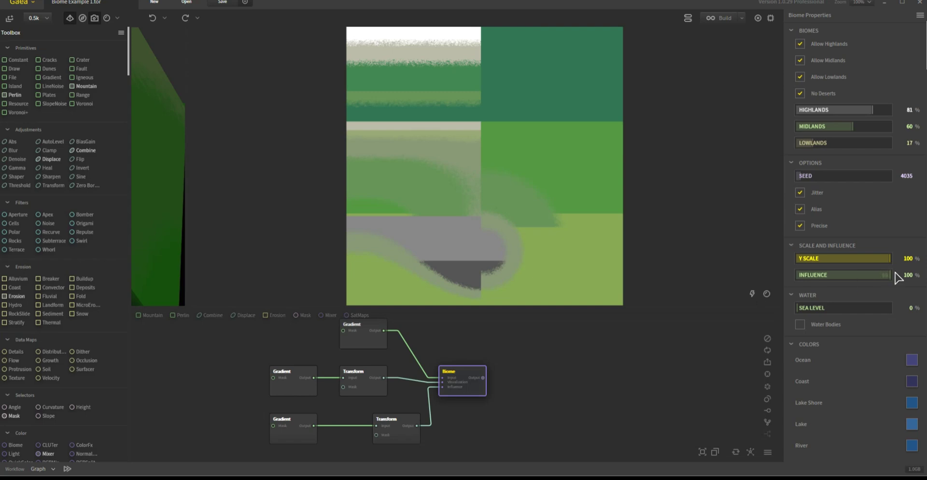
{"action": "left_click", "coordinate": [801, 94]}
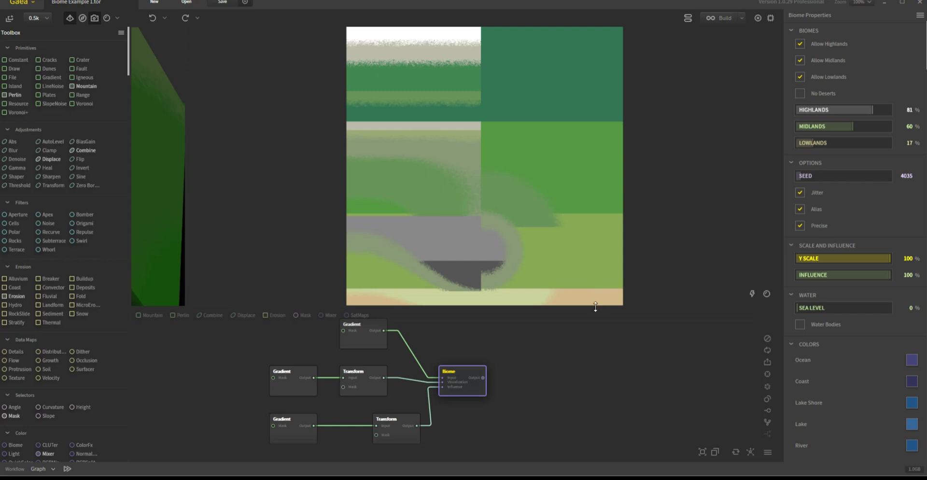
Turn on Water Bodies in the Biome to add a blue water strip along the top
{"action": "left_click", "coordinate": [365, 340]}
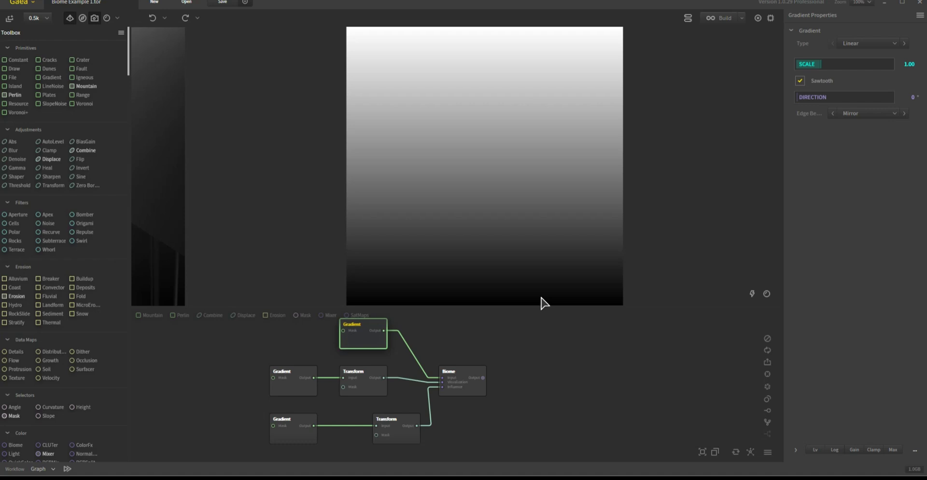
{"action": "left_click", "coordinate": [474, 381]}
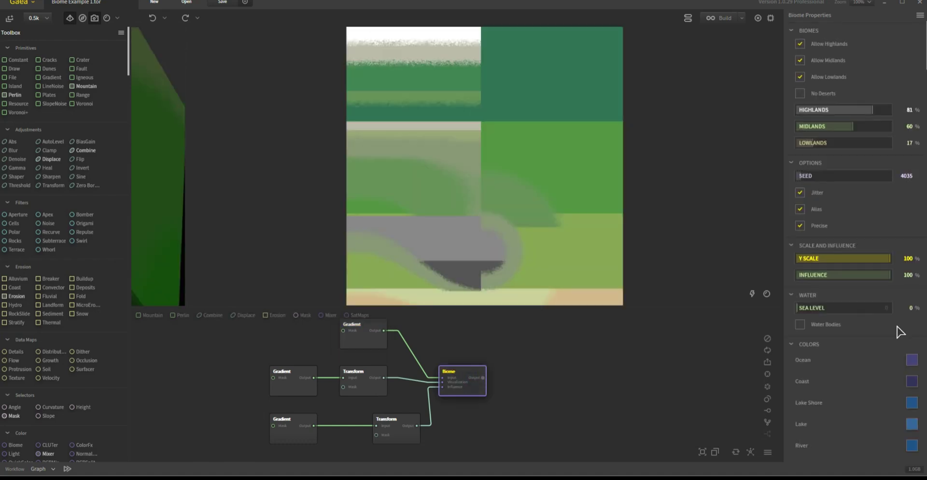
{"action": "left_click", "coordinate": [819, 322]}
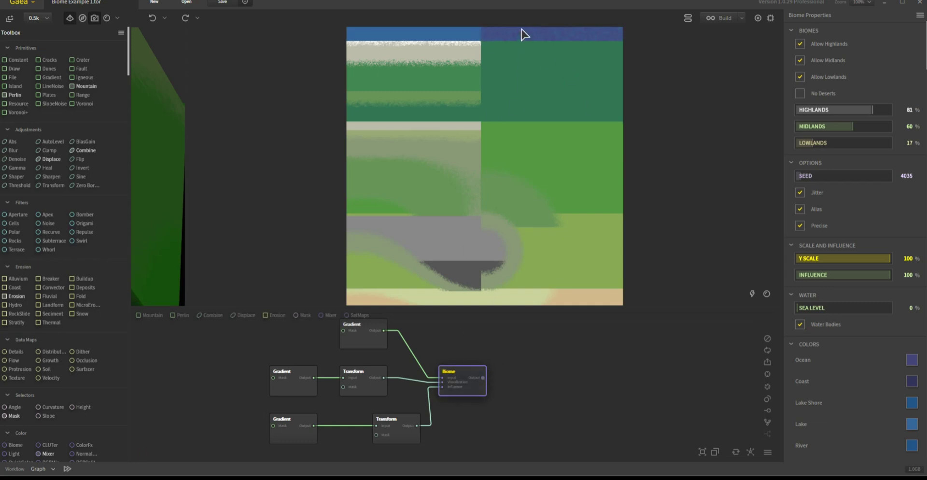
{"action": "left_click", "coordinate": [401, 429]}
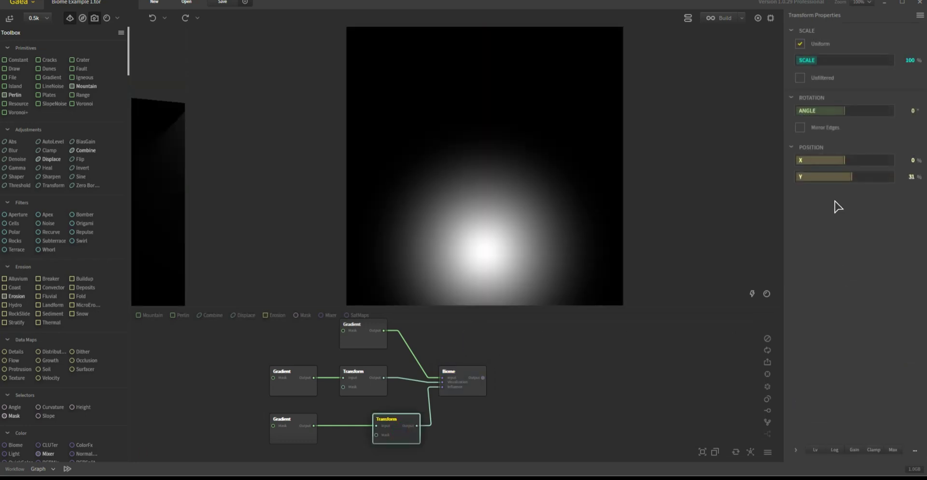
Move the lower Transform's blob back up to Y −41% and preview the updated Biome map
{"action": "left_click", "coordinate": [839, 177]}
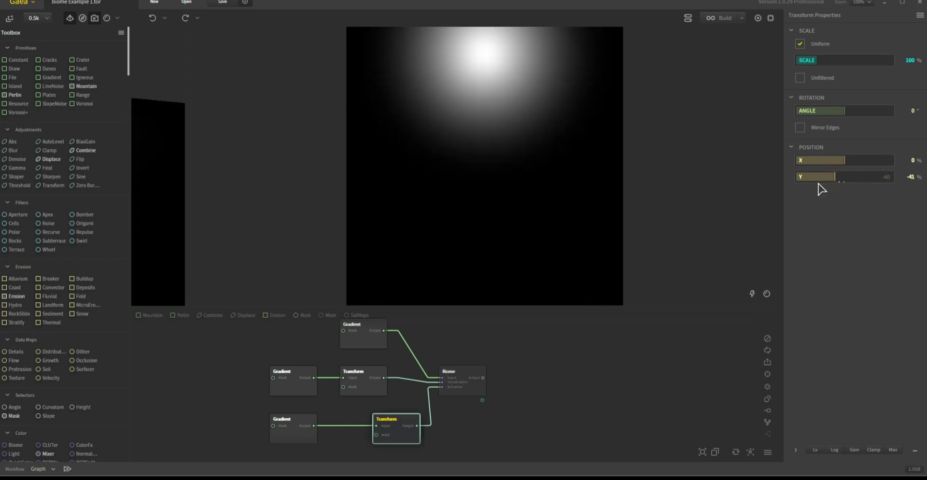
{"action": "left_click", "coordinate": [462, 387]}
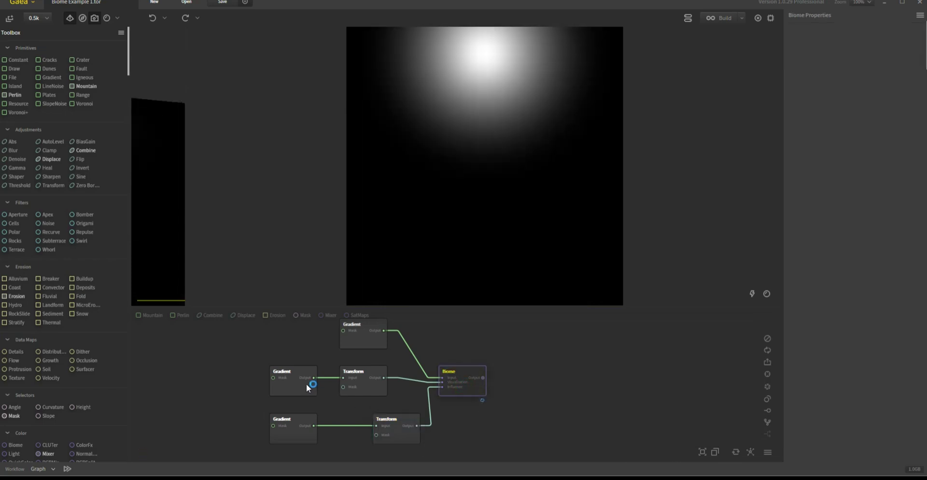
{"action": "left_click", "coordinate": [292, 388]}
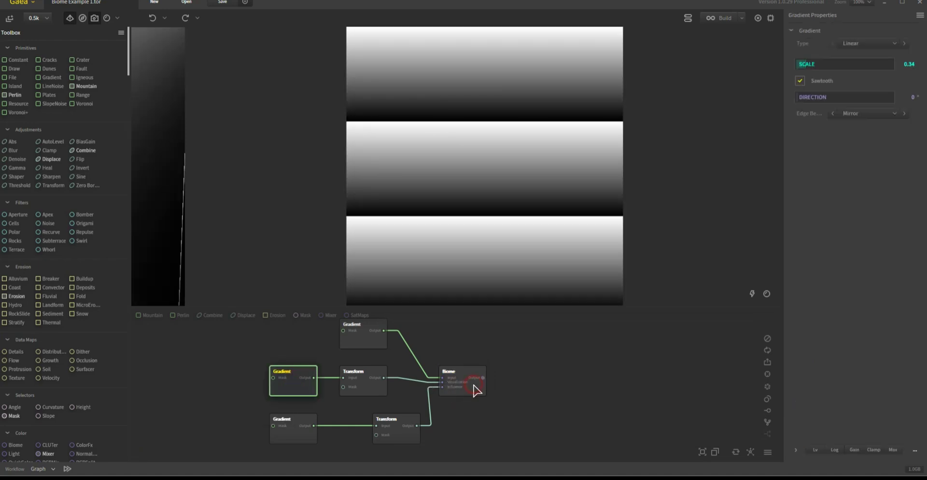
{"action": "left_click", "coordinate": [476, 390]}
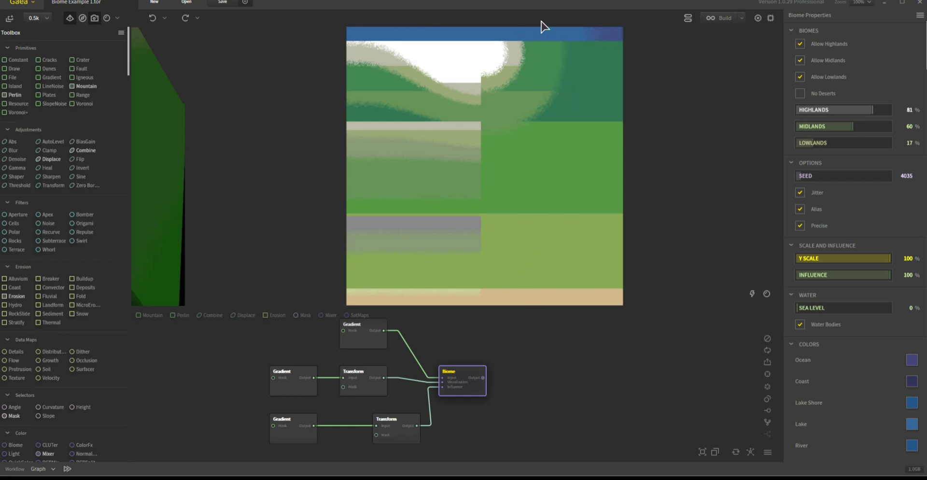
Preview the top Gradient node's Linear white-to-black ramp and show its Gradient Properties
{"action": "left_click", "coordinate": [356, 344]}
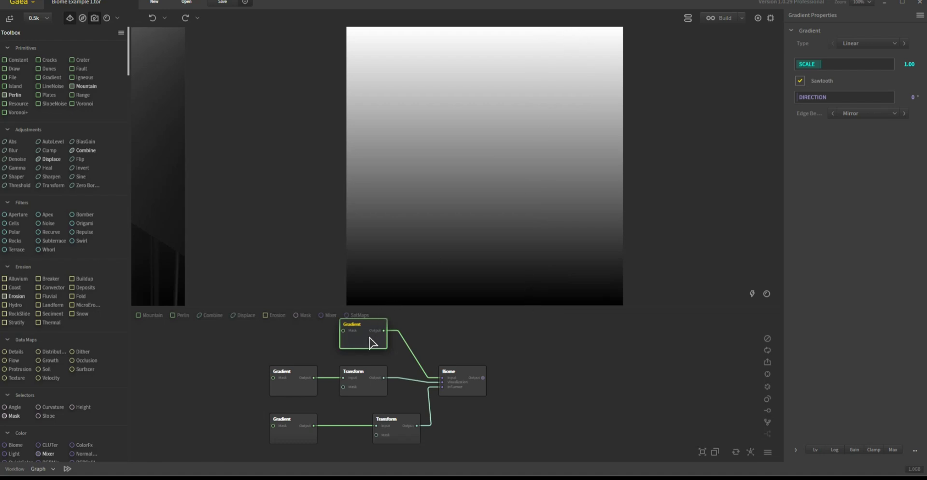
Nudge the lower Transform node slightly to the left in the graph
{"action": "scroll", "coordinate": [470, 400], "scroll_direction": "up", "scroll_amount": 5}
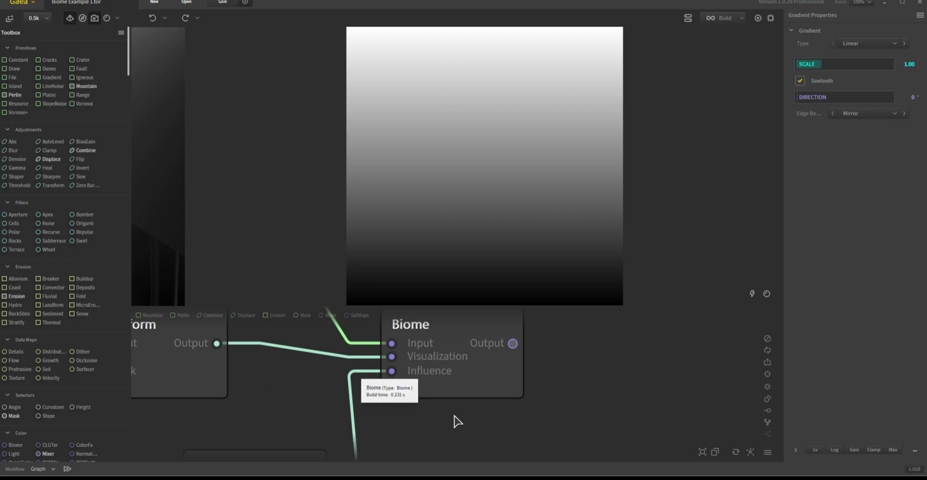
{"action": "right_click_drag", "start_coordinate": [455, 412], "coordinate": [608, 386]}
{"action": "left_click", "coordinate": [586, 381]}
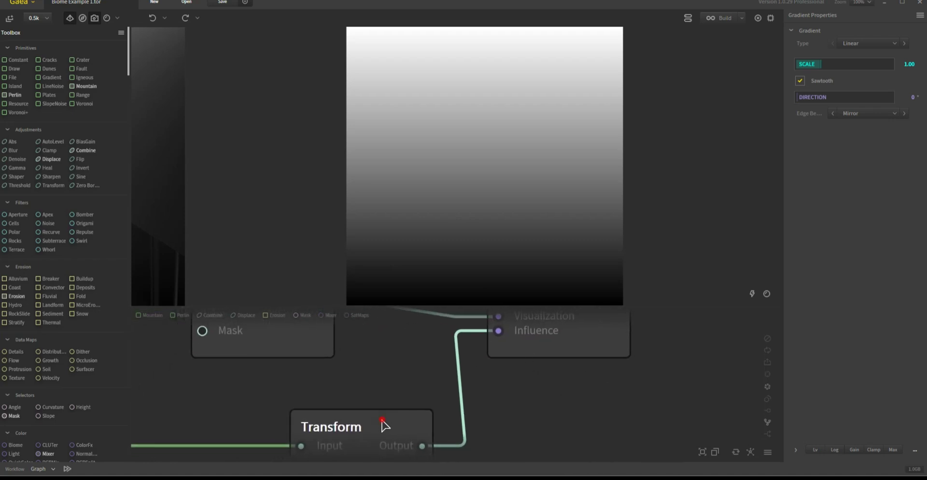
{"action": "left_click_drag", "start_coordinate": [382, 424], "coordinate": [320, 422]}
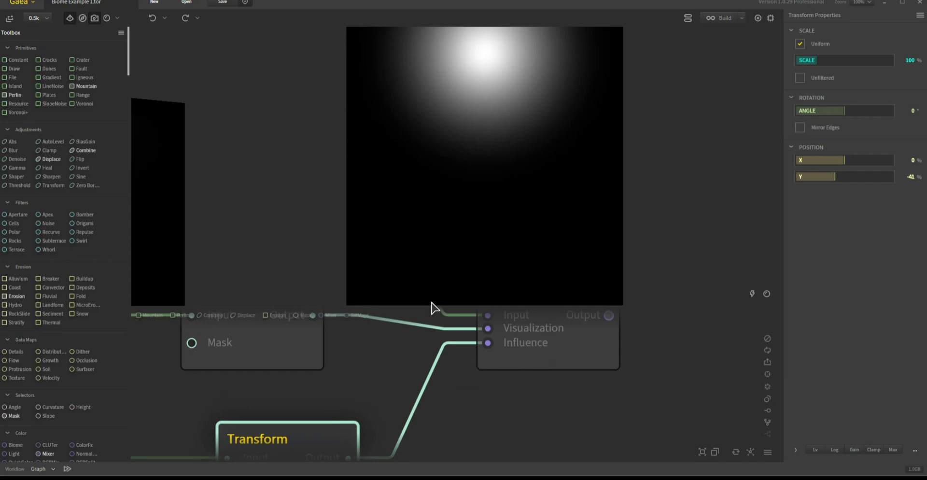
Zoom out to the Displace, Erosion and Biome chain and show shaded terrain colouring
{"action": "scroll", "coordinate": [511, 392], "scroll_direction": "down", "scroll_amount": 4}
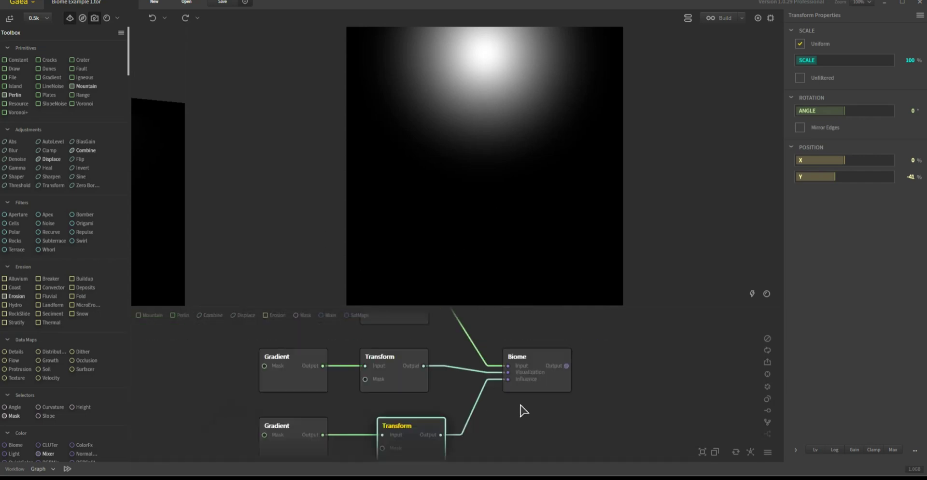
{"action": "scroll", "coordinate": [523, 413], "scroll_direction": "down", "scroll_amount": 3}
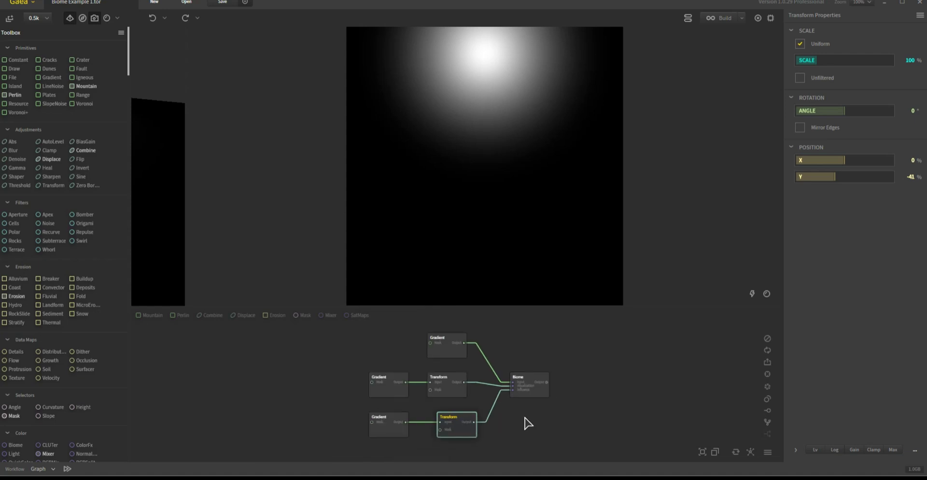
{"action": "left_click", "coordinate": [767, 294]}
Preview the Biome node's green colouring on the eroded mountain and widen the 3D view
{"action": "middle_click_drag", "start_coordinate": [556, 392], "coordinate": [570, 336]}
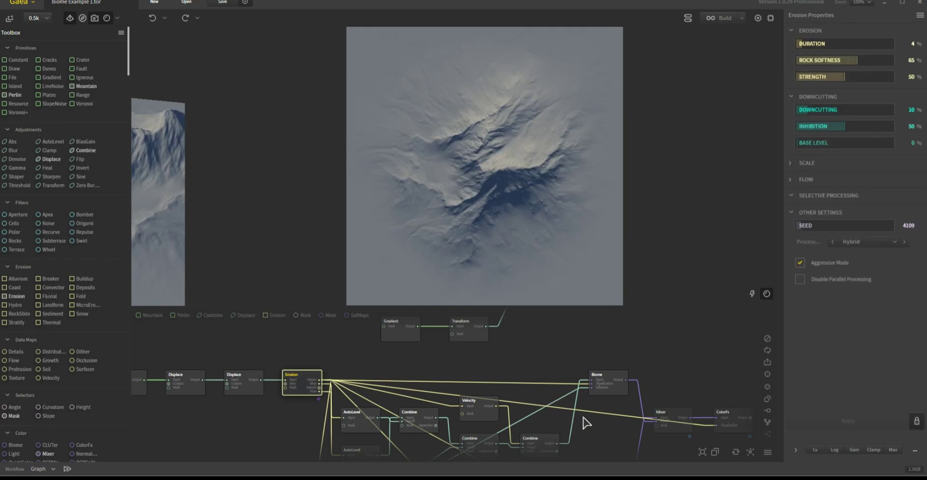
{"action": "middle_click_drag", "start_coordinate": [586, 420], "coordinate": [461, 395]}
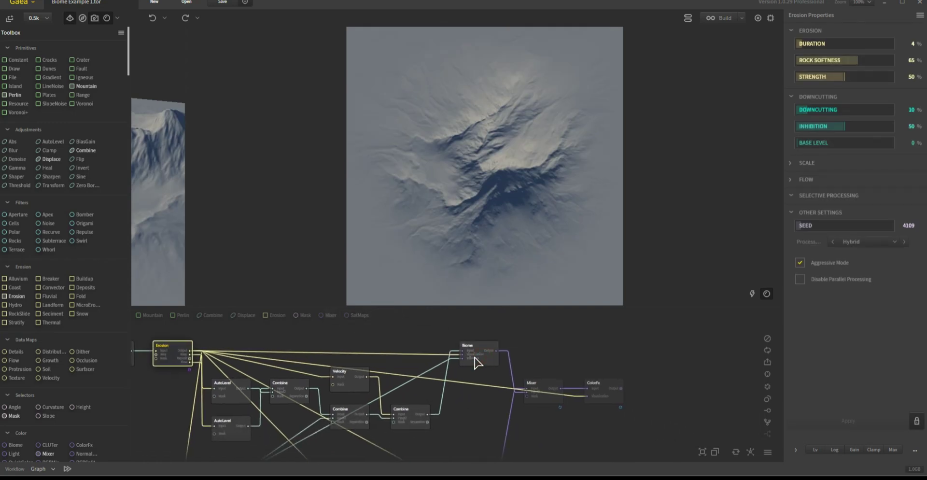
{"action": "left_click", "coordinate": [478, 347]}
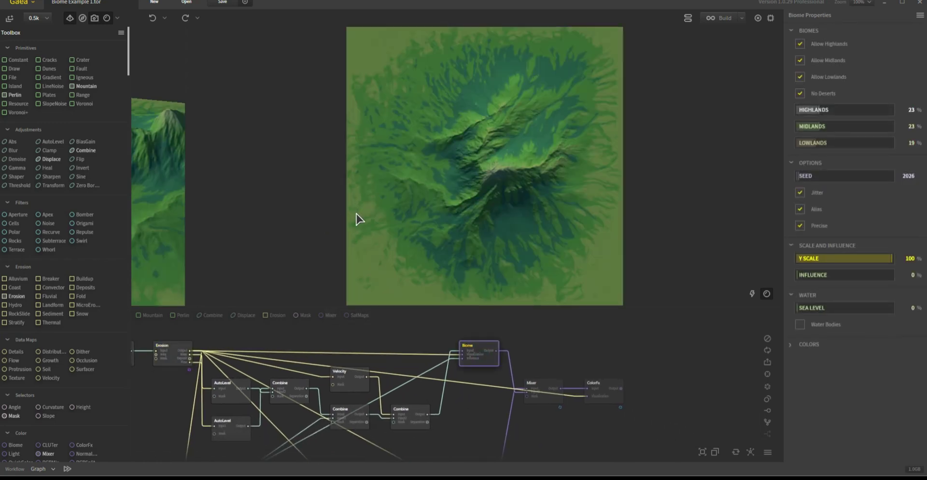
{"action": "left_click", "coordinate": [413, 331]}
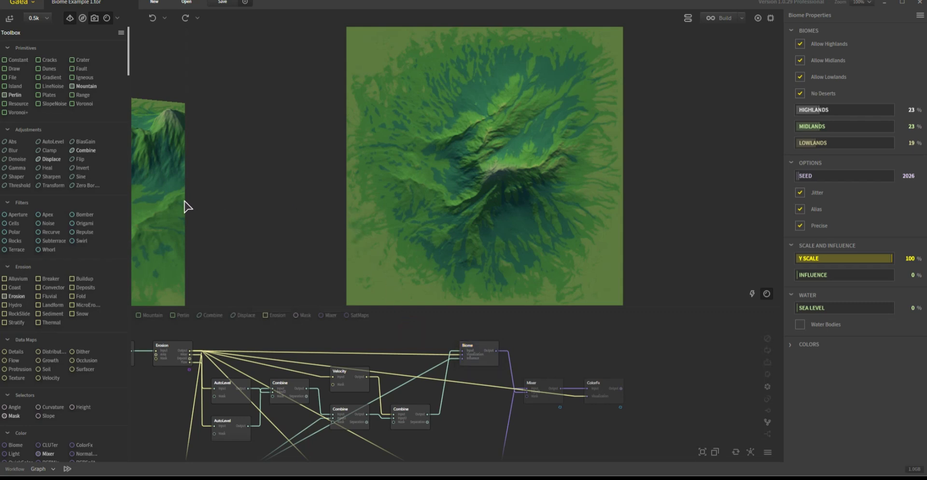
{"action": "left_click_drag", "start_coordinate": [186, 199], "coordinate": [574, 200]}
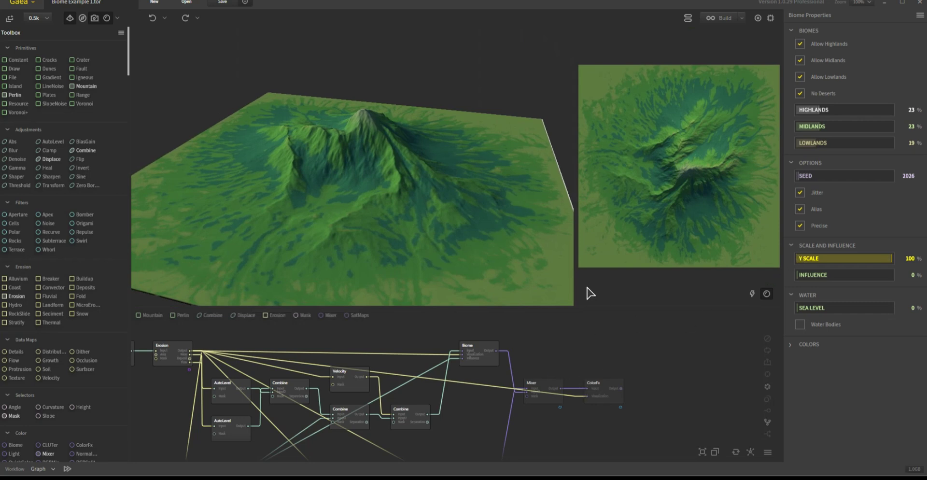
Select the Biome node to show its colouring and properties: seed 2026, Influence 0%, No Deserts
{"action": "middle_click_drag", "start_coordinate": [482, 421], "coordinate": [512, 414]}
{"action": "left_click", "coordinate": [205, 337]}
{"action": "left_click", "coordinate": [522, 349]}
{"action": "middle_click_drag", "start_coordinate": [502, 412], "coordinate": [521, 381]}
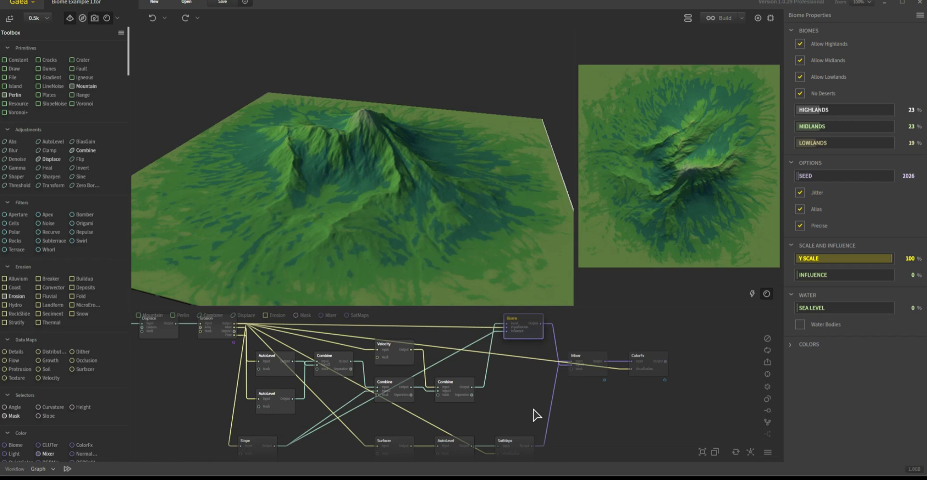
{"action": "left_click", "coordinate": [459, 399]}
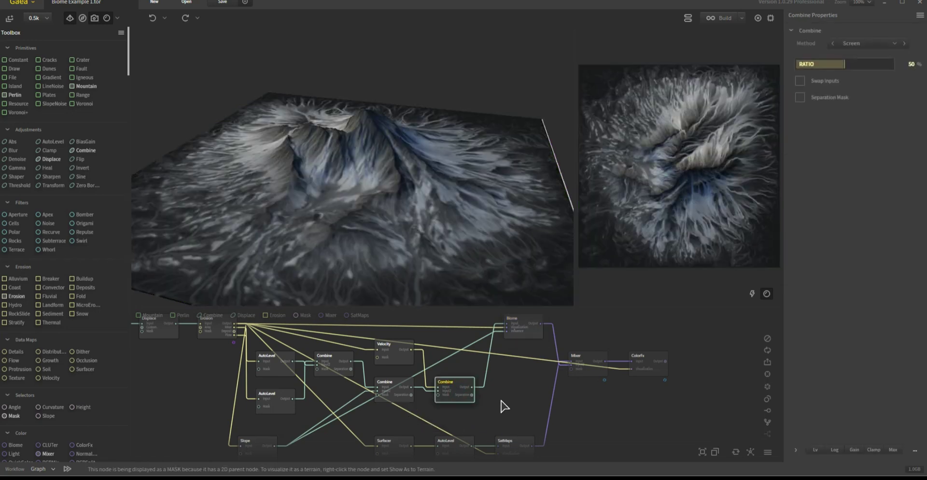
{"action": "left_click_drag", "start_coordinate": [390, 210], "coordinate": [387, 240]}
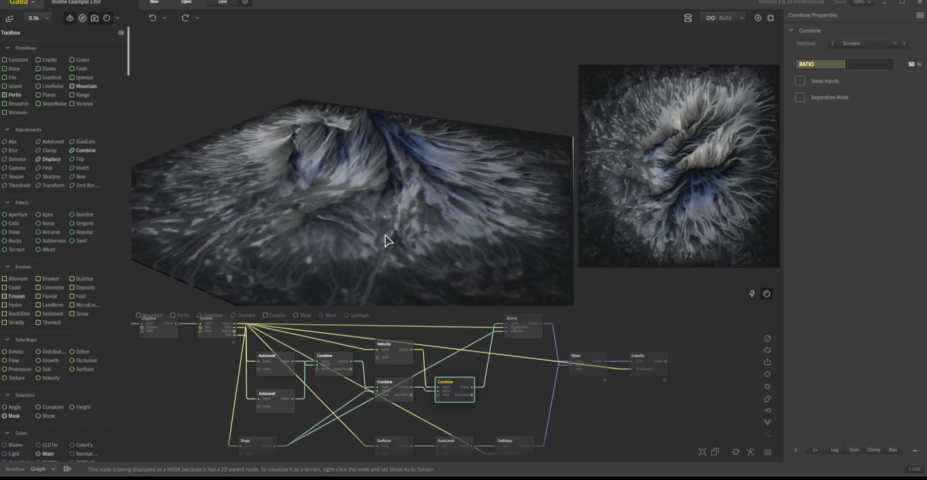
{"action": "left_click", "coordinate": [259, 445]}
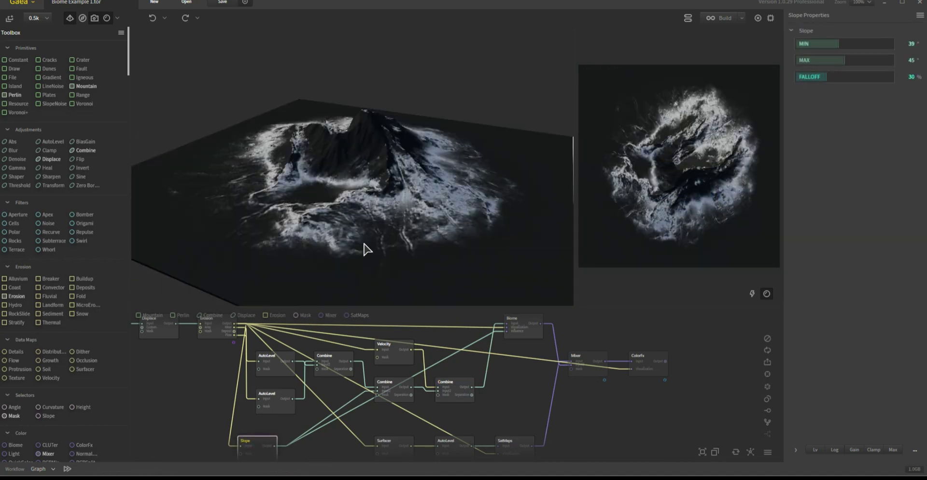
{"action": "left_click", "coordinate": [532, 333]}
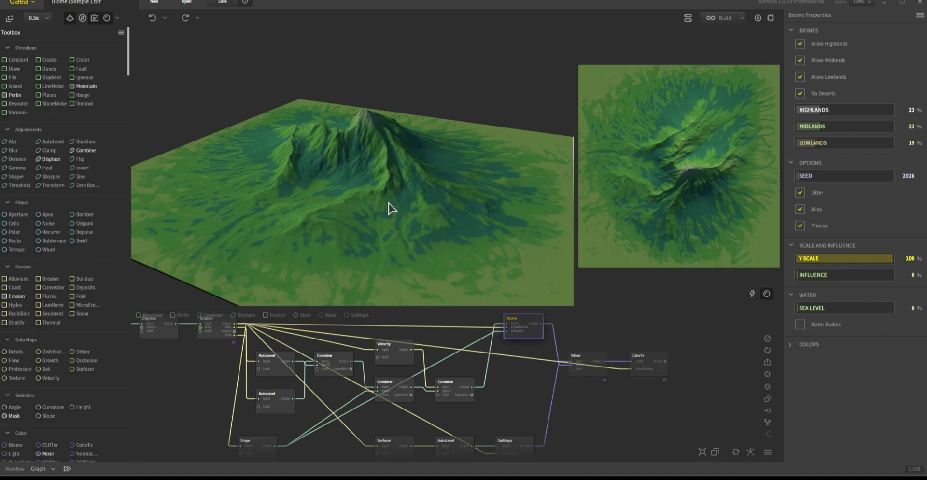
{"action": "left_click_drag", "start_coordinate": [375, 186], "coordinate": [419, 190]}
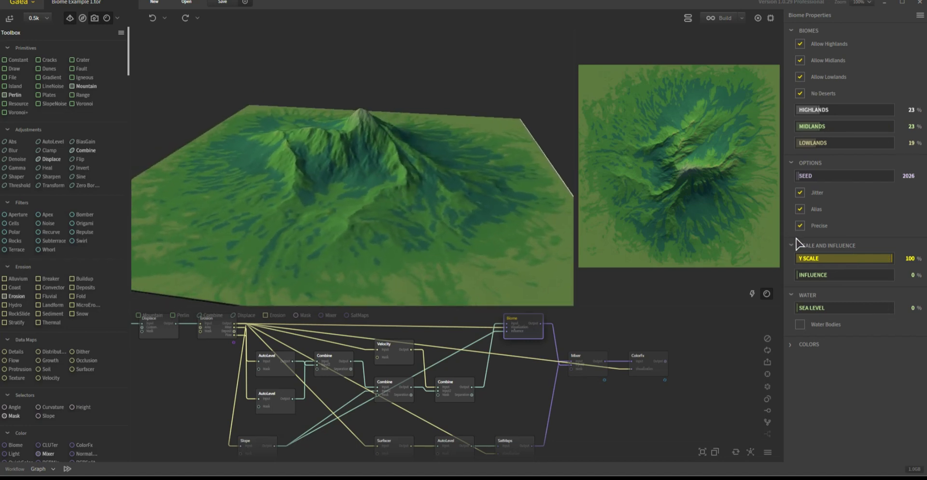
{"action": "left_click_drag", "start_coordinate": [359, 186], "coordinate": [355, 205]}
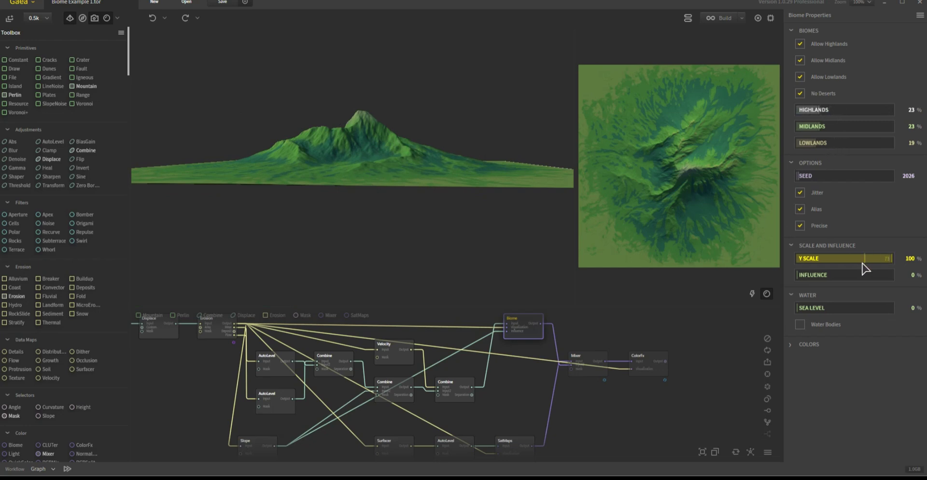
{"action": "left_click_drag", "start_coordinate": [865, 264], "coordinate": [855, 265]}
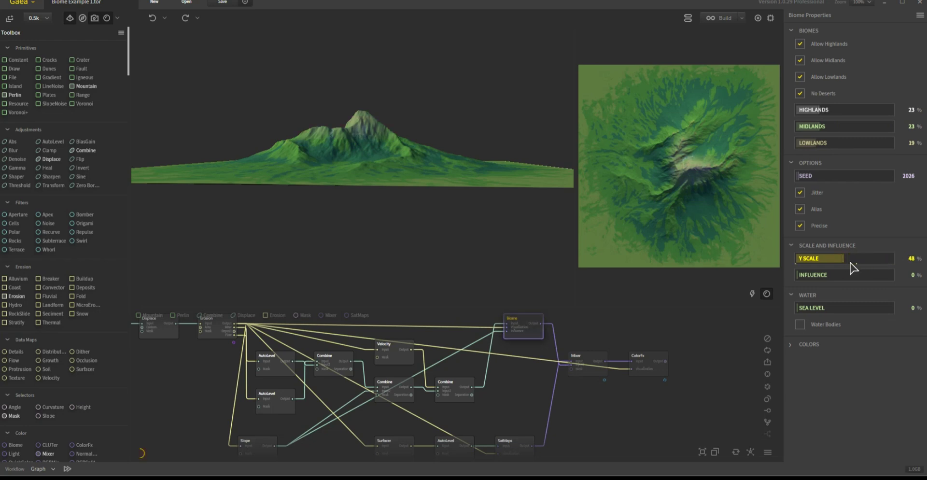
{"action": "left_click_drag", "start_coordinate": [848, 265], "coordinate": [912, 275]}
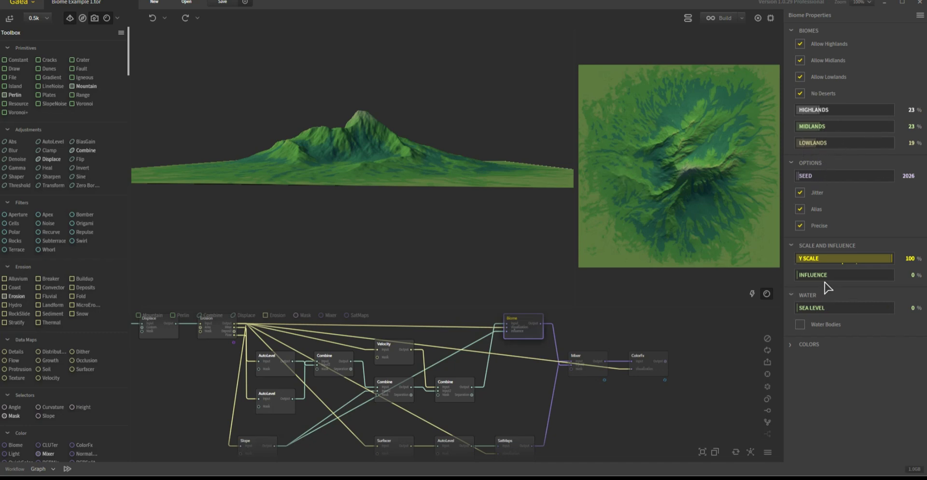
Raise the Biome Influence to 73% and orbit the 3D view to inspect the snowy slopes
{"action": "left_click", "coordinate": [841, 277]}
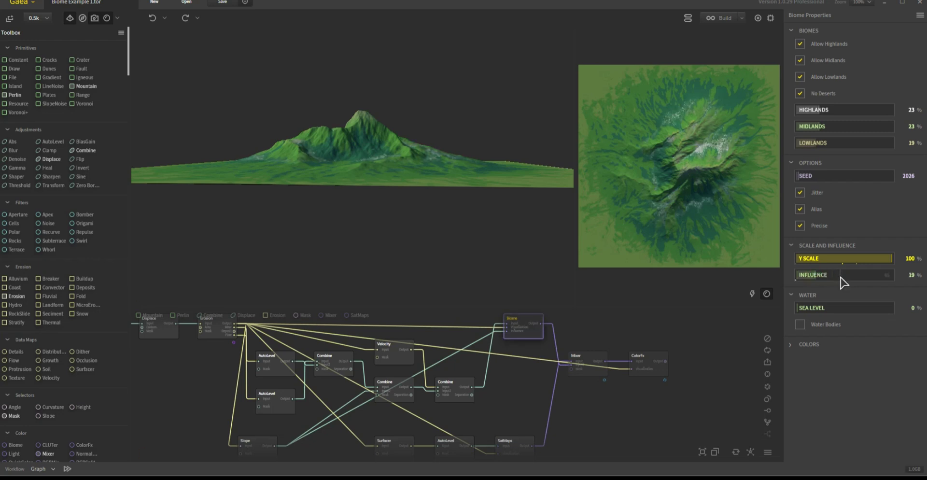
{"action": "left_click", "coordinate": [867, 275]}
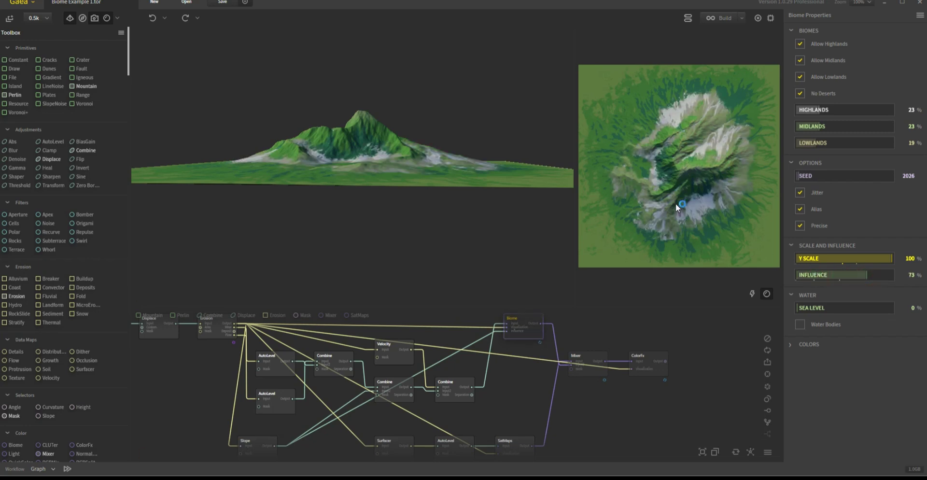
{"action": "left_click_drag", "start_coordinate": [421, 153], "coordinate": [414, 201]}
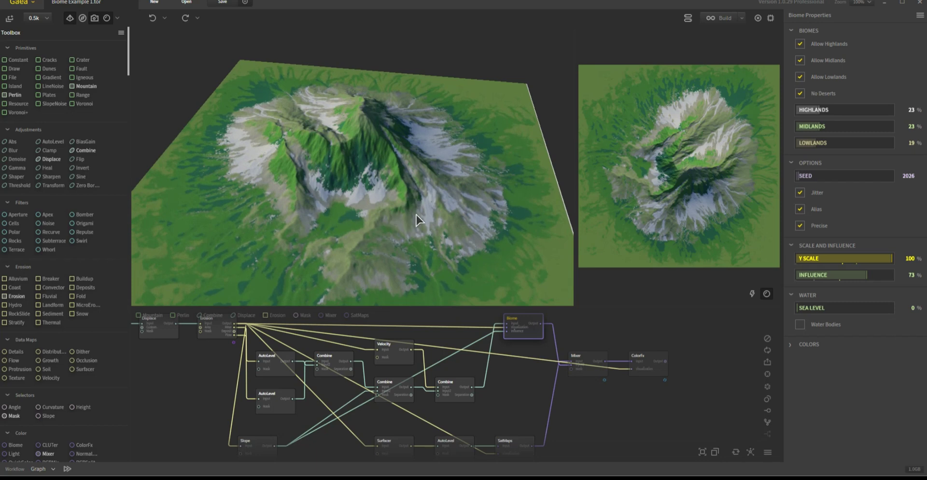
{"action": "left_click_drag", "start_coordinate": [266, 196], "coordinate": [293, 226]}
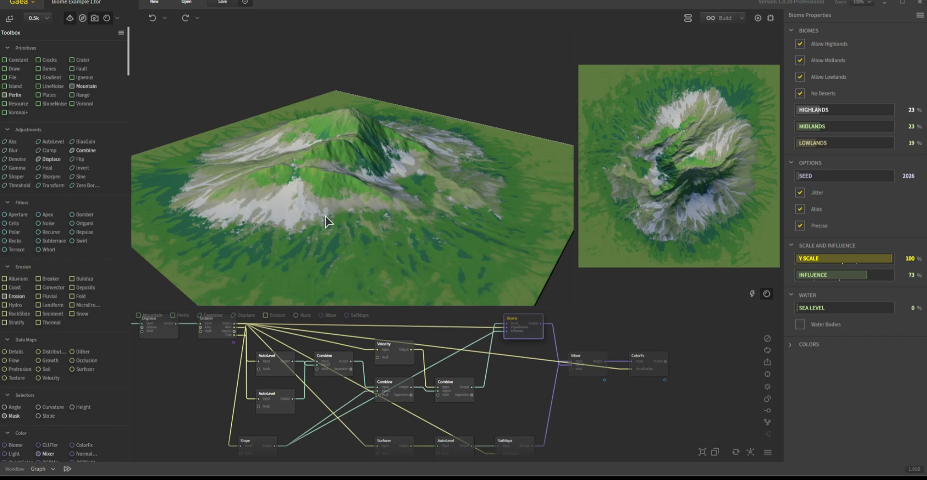
{"action": "left_click_drag", "start_coordinate": [365, 214], "coordinate": [322, 206]}
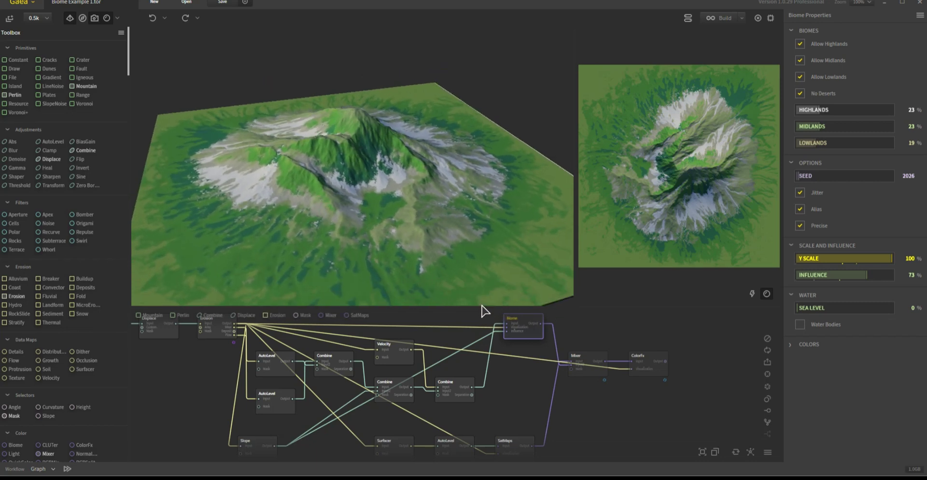
{"action": "left_click_drag", "start_coordinate": [479, 306], "coordinate": [480, 249]}
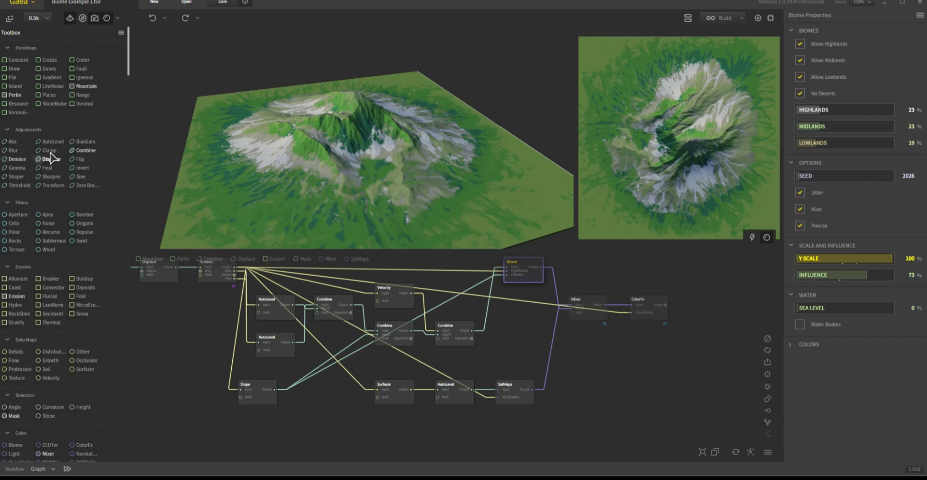
Add an unwired Clamp node to the graph with Min 0%, Max 100%
{"action": "left_click_drag", "start_coordinate": [49, 150], "coordinate": [666, 401]}
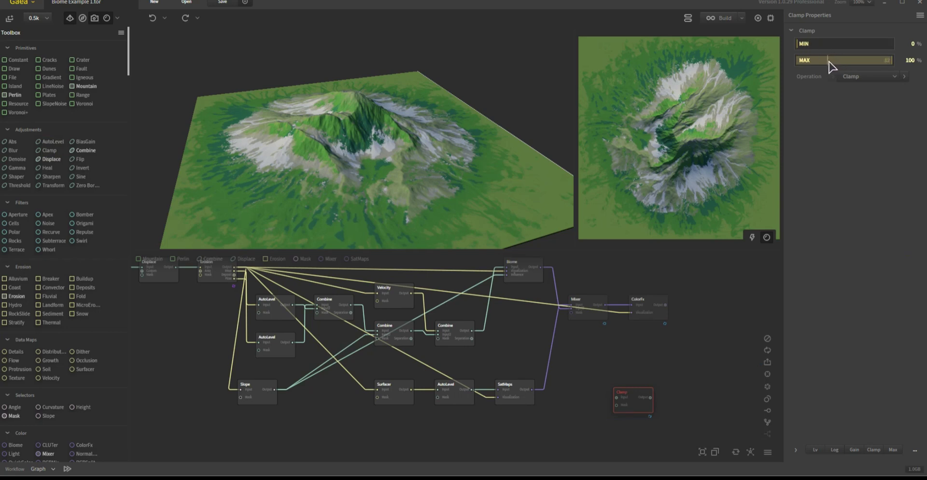
Set the Clamp node's range to Min 66% and Max 100%
{"action": "left_click", "coordinate": [829, 60]}
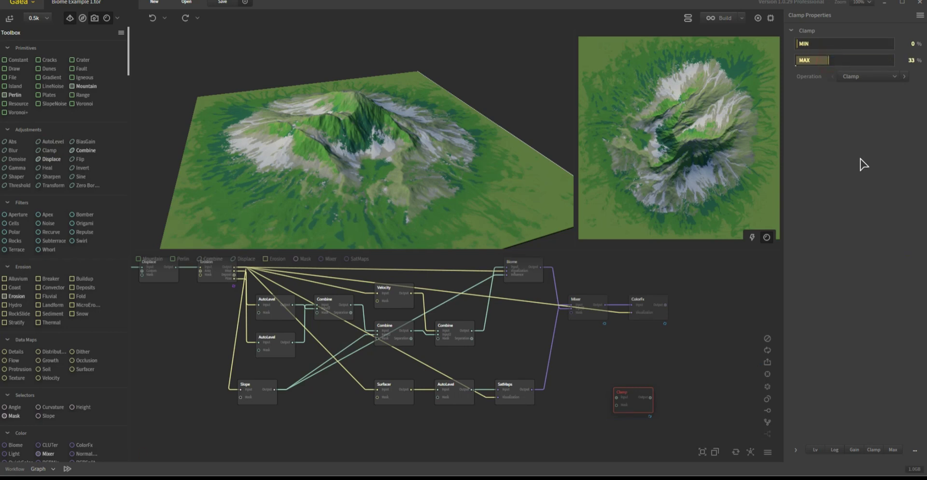
{"action": "left_click_drag", "start_coordinate": [828, 60], "coordinate": [921, 71]}
{"action": "left_click", "coordinate": [859, 44]}
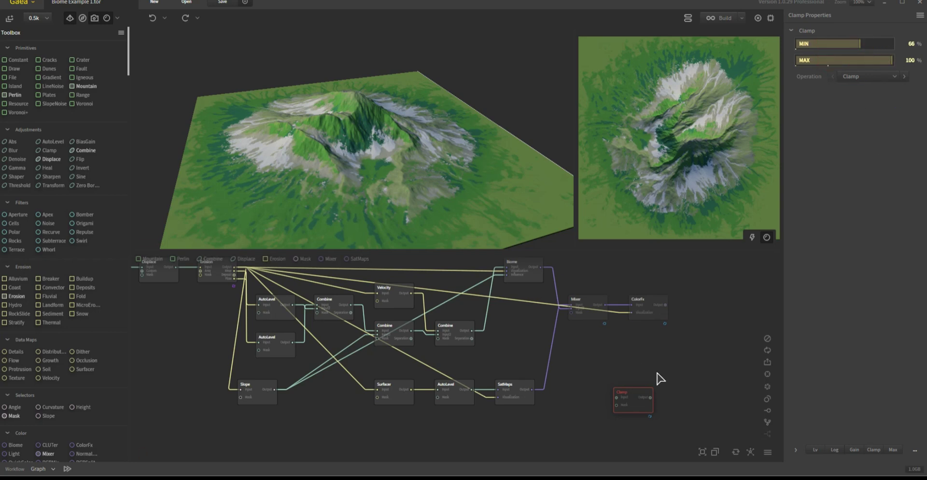
Move the Clamp node to the graph's left near Slope and preview the ColorFx colouring
{"action": "left_click_drag", "start_coordinate": [635, 401], "coordinate": [599, 389]}
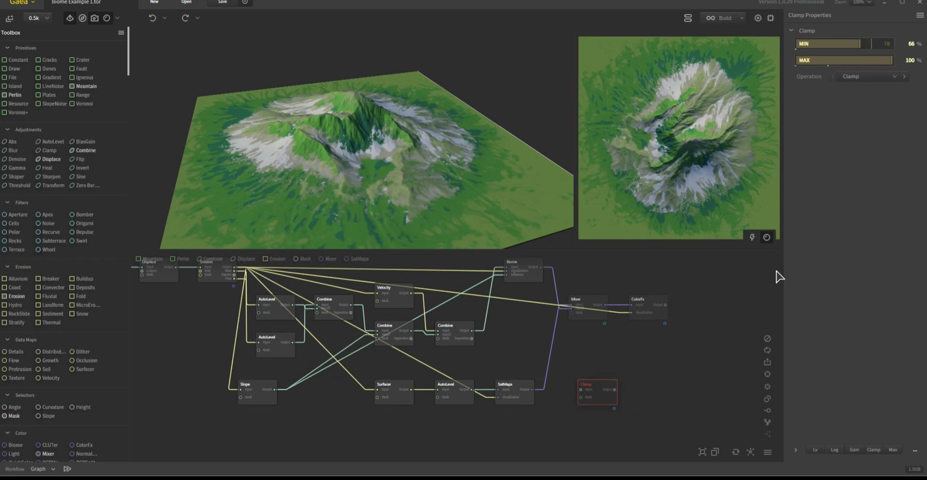
{"action": "left_click_drag", "start_coordinate": [598, 393], "coordinate": [177, 418]}
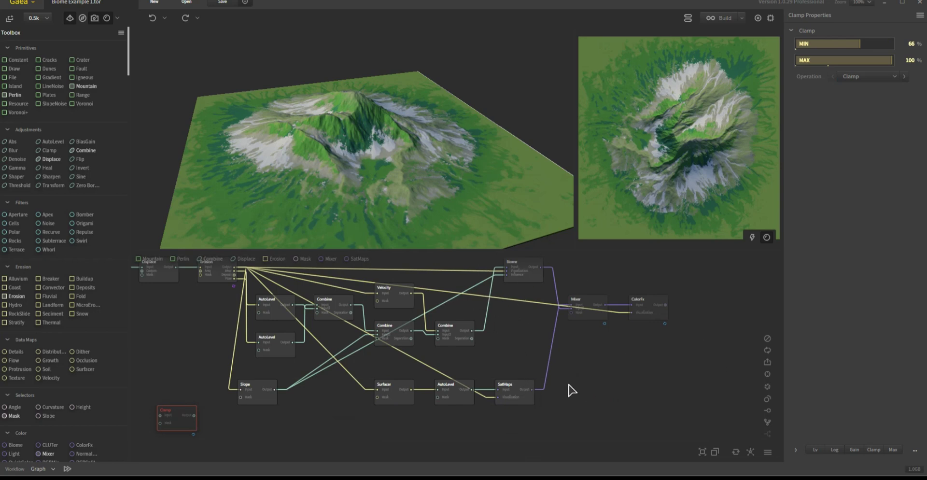
{"action": "left_click_drag", "start_coordinate": [164, 409], "coordinate": [174, 343]}
{"action": "right_click_drag", "start_coordinate": [608, 337], "coordinate": [606, 377]}
{"action": "left_click", "coordinate": [649, 344]}
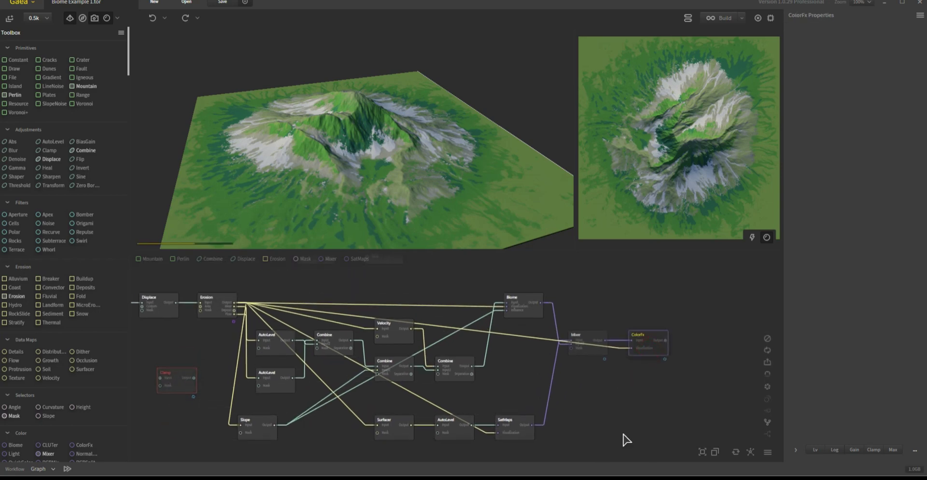